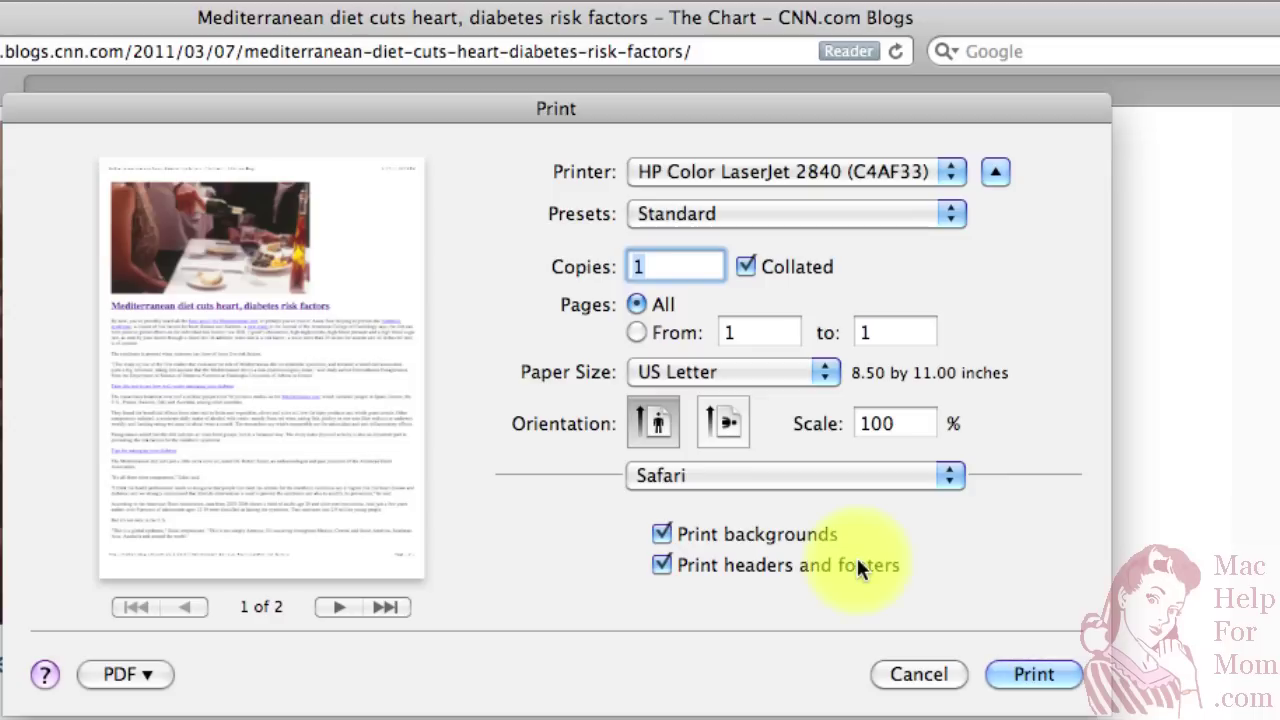
# Print the Mediterranean diet article from Safari and open it as a PDF in Preview
pyautogui.click(1036, 674)
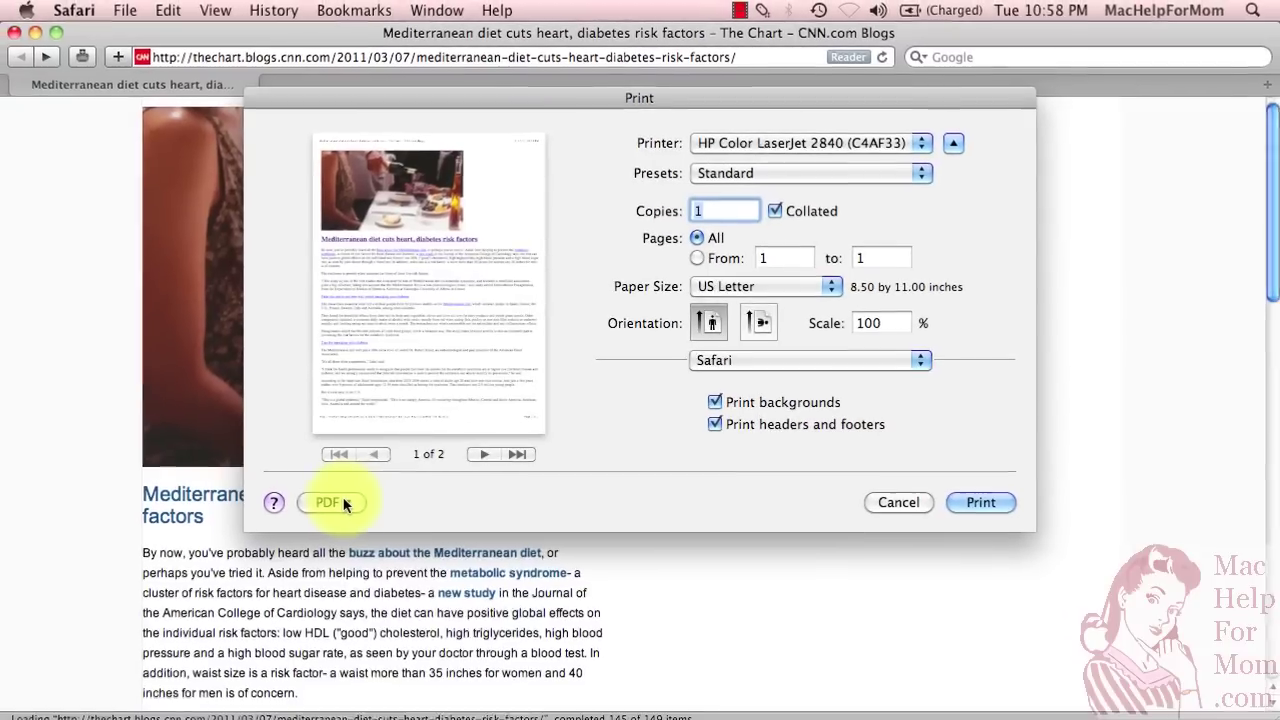
pyautogui.click(330, 502)
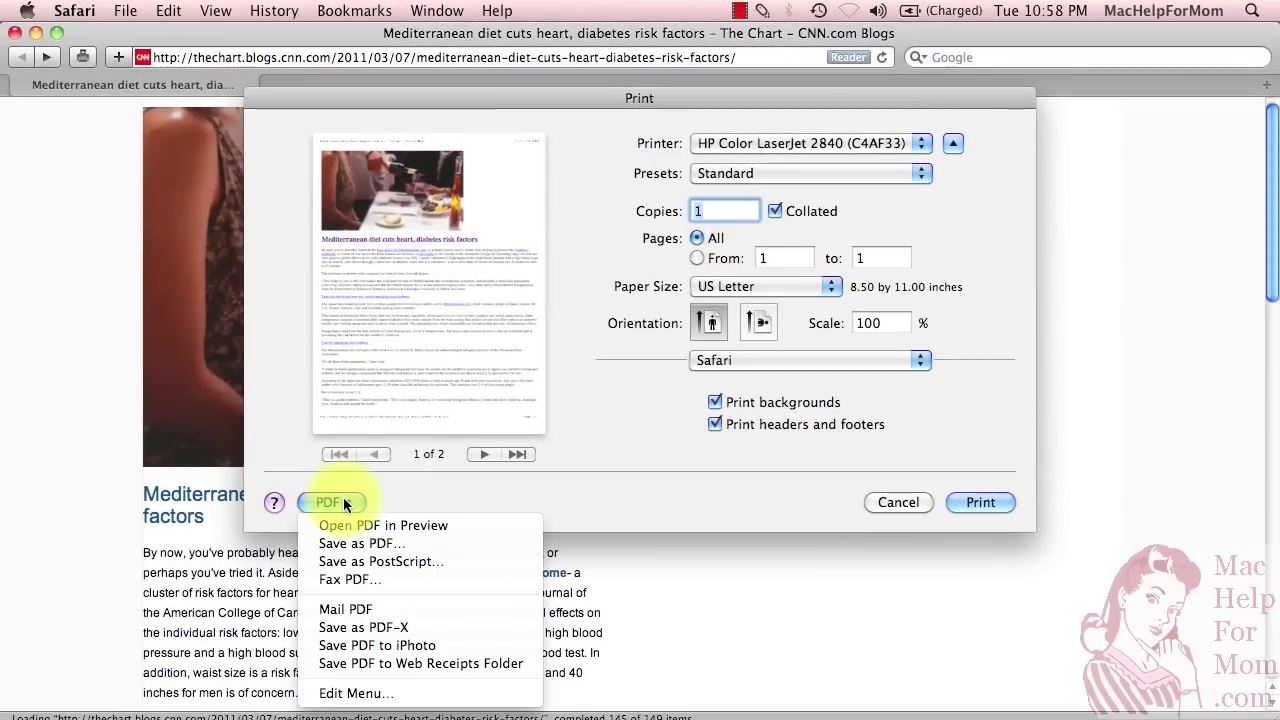
pyautogui.click(457, 525)
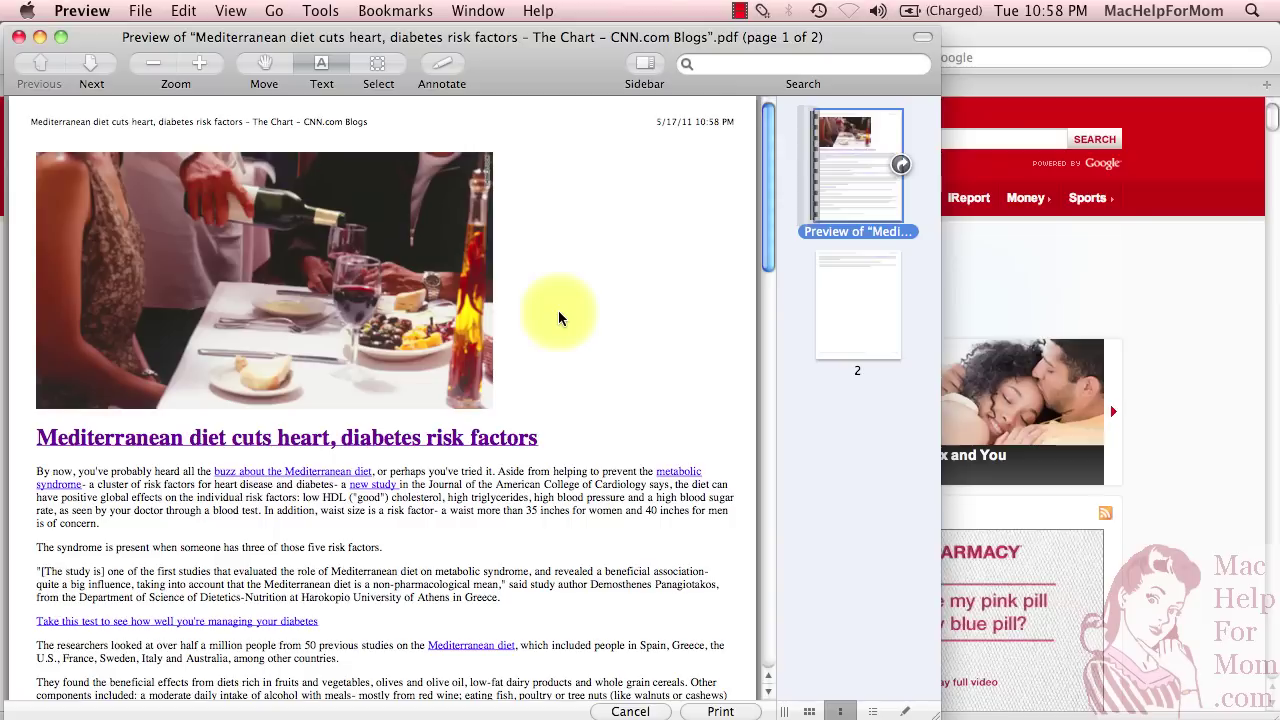
# Show the Annotations toolbar and pick the red text tool
pyautogui.click(444, 68)
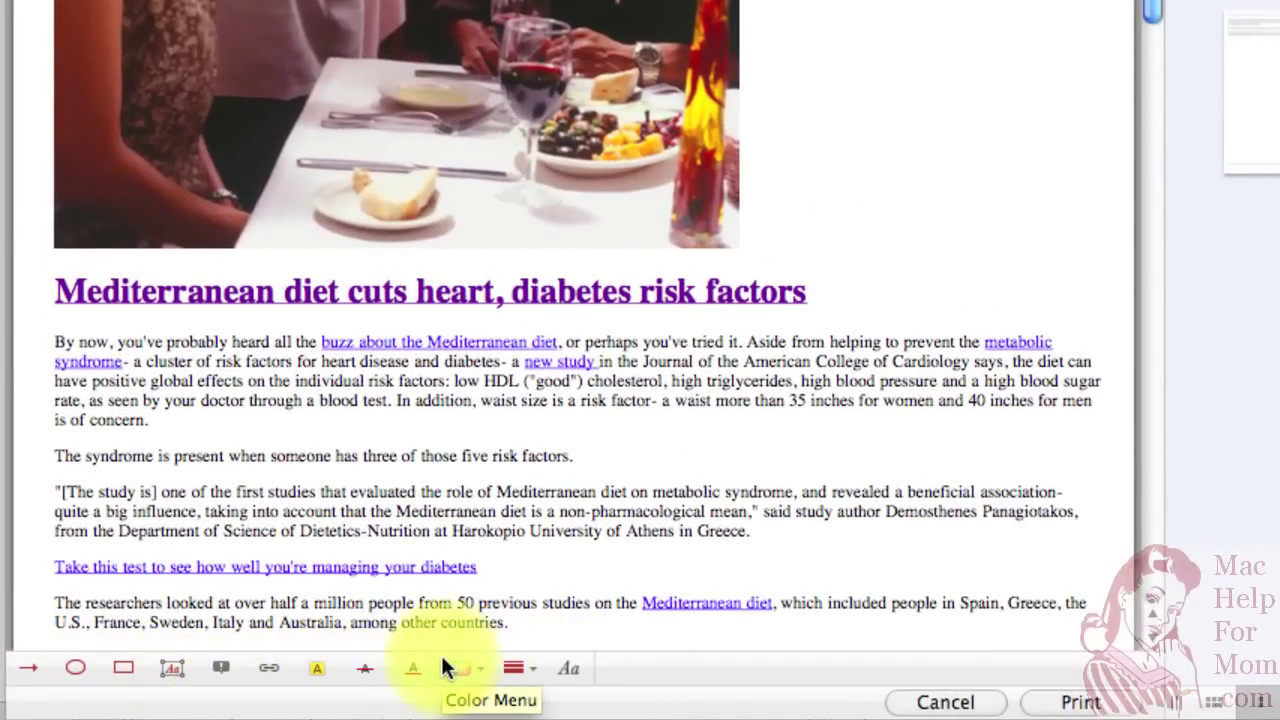
pyautogui.click(170, 670)
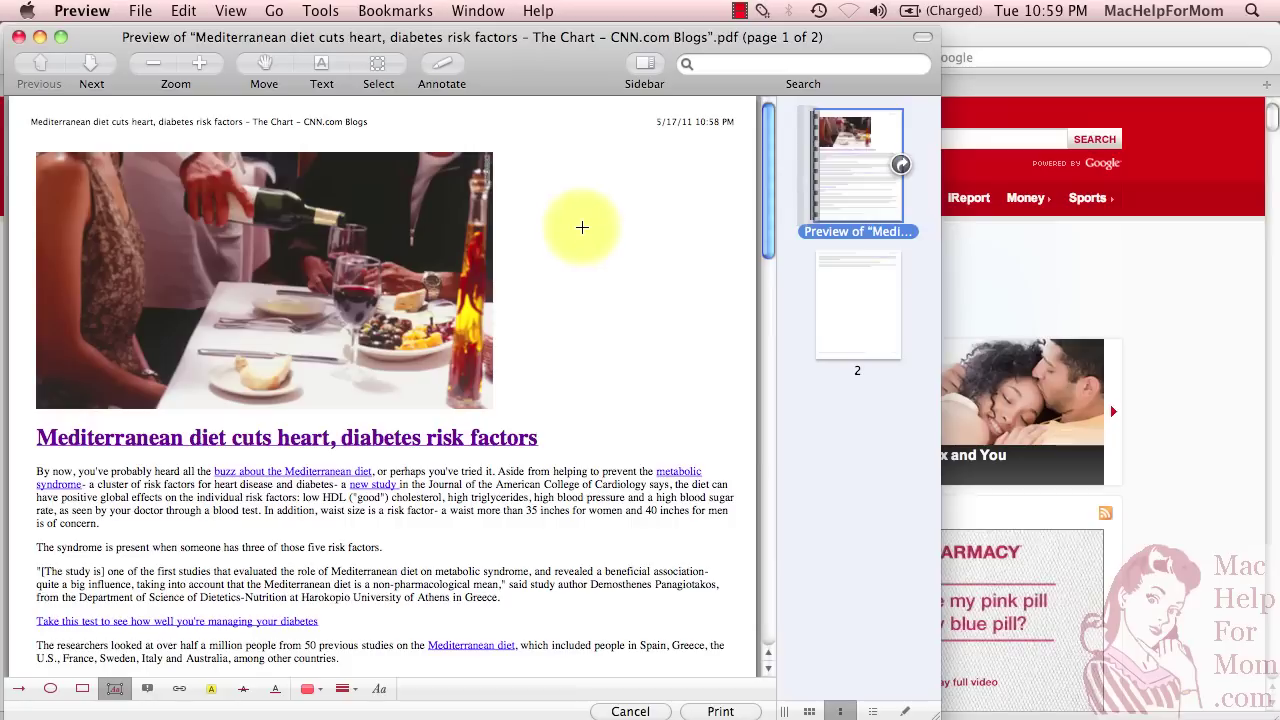
# Add a red note reading 'Mmmm, / red / wine!' on three lines, placed right of the wine photo
pyautogui.click(570, 214)
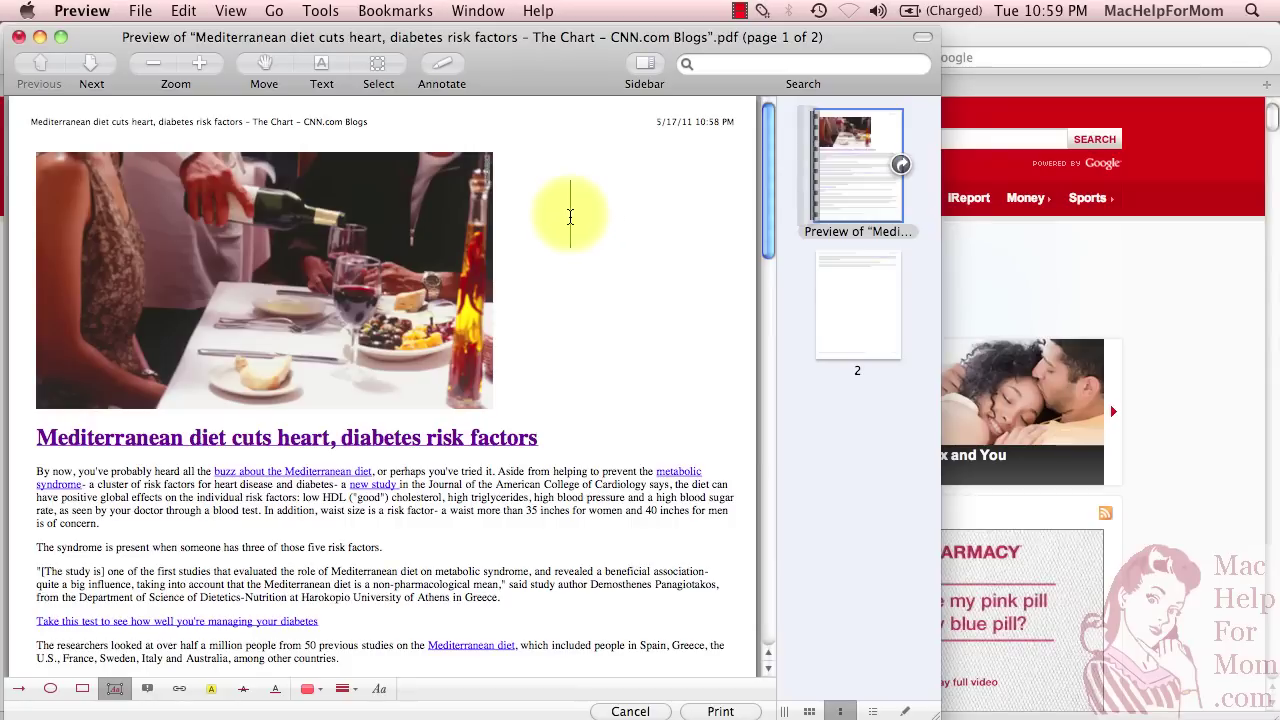
pyautogui.write('Mmmmm,')
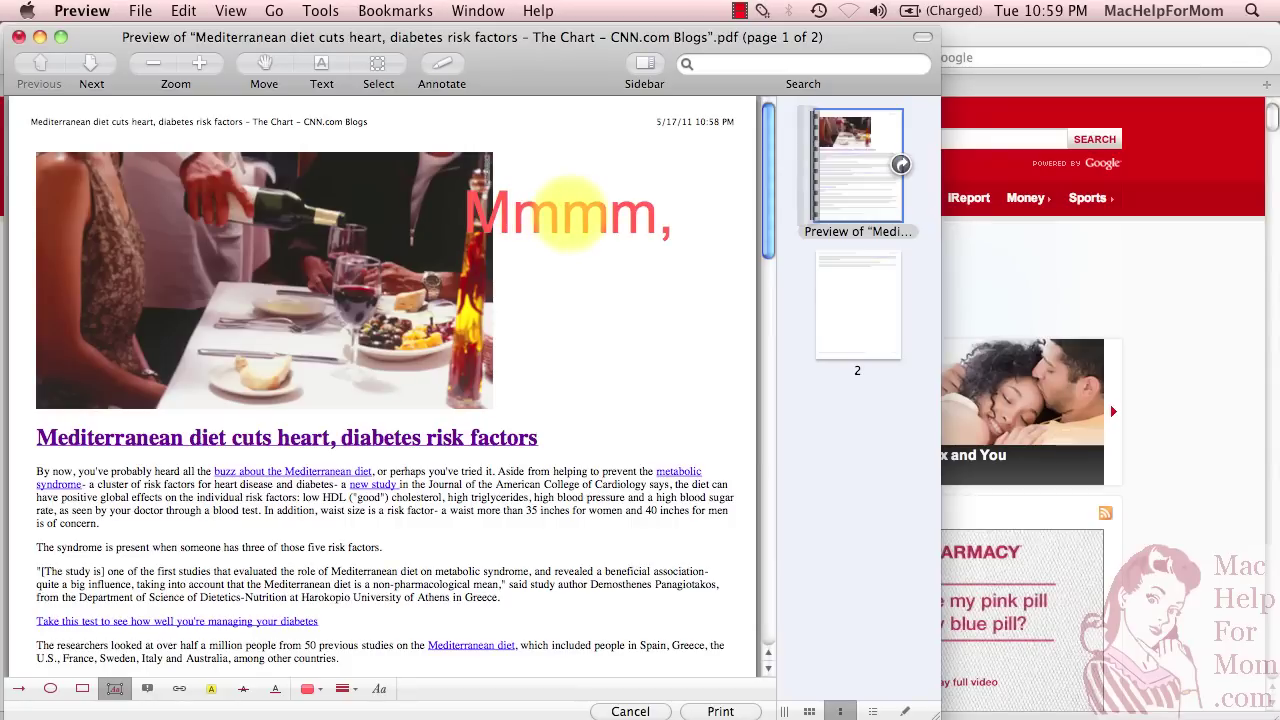
pyautogui.press('Return')
pyautogui.write('red')
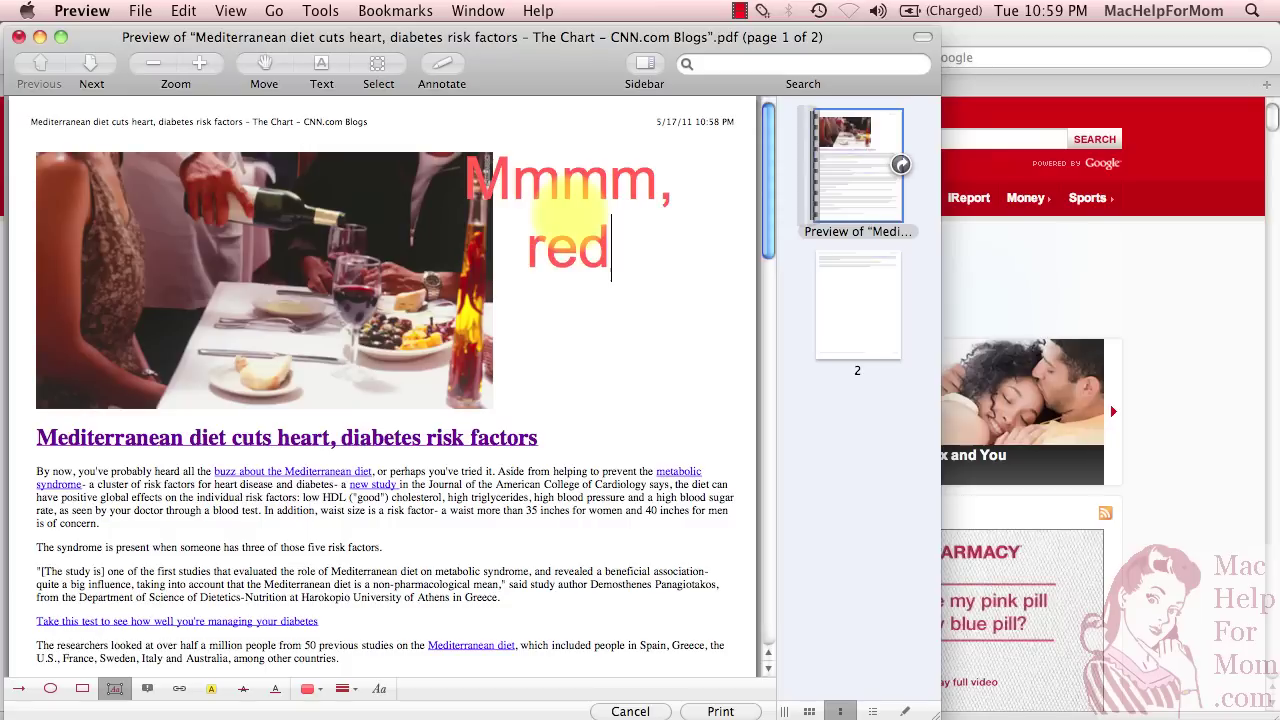
pyautogui.press('Return')
pyautogui.write('wine')
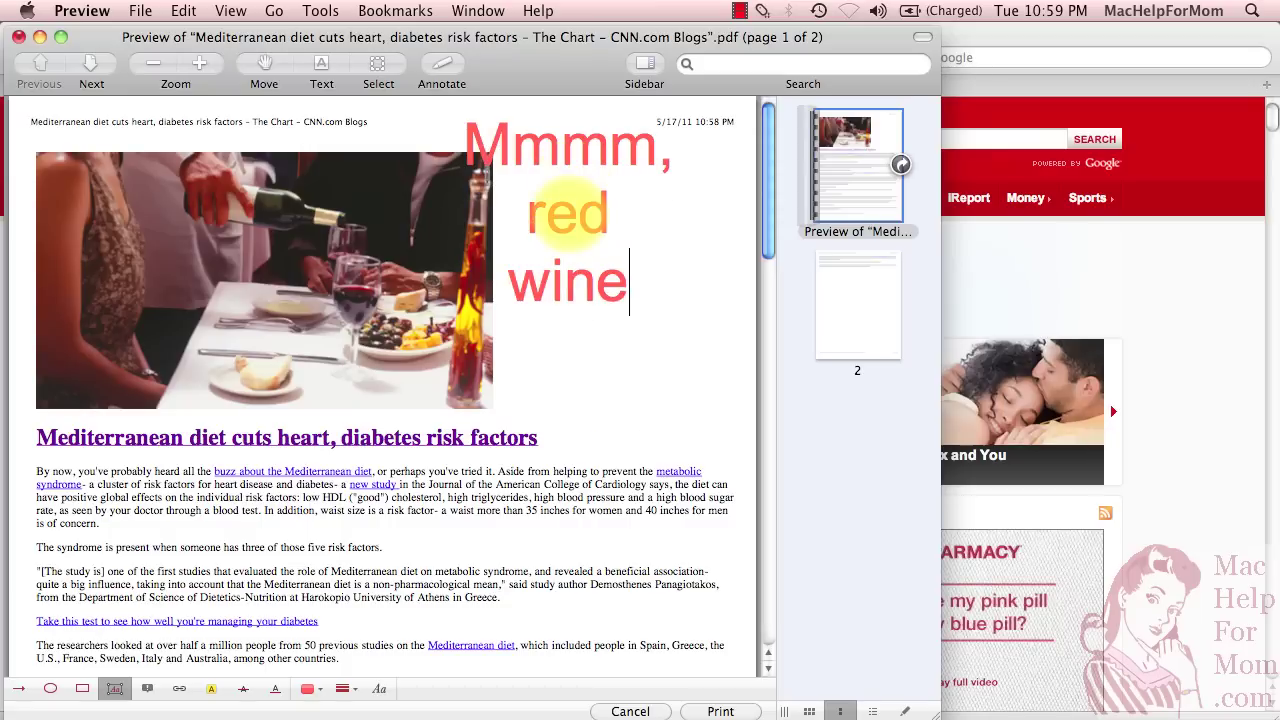
pyautogui.write('!')
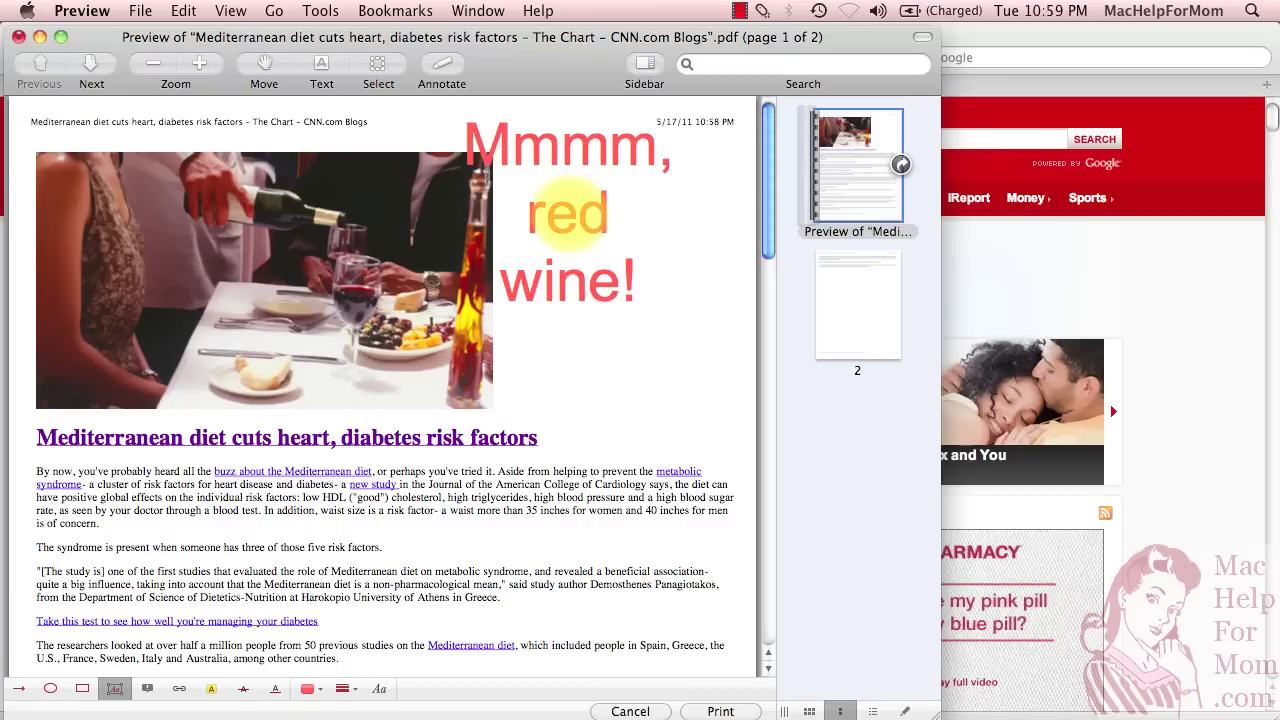
pyautogui.click(598, 391)
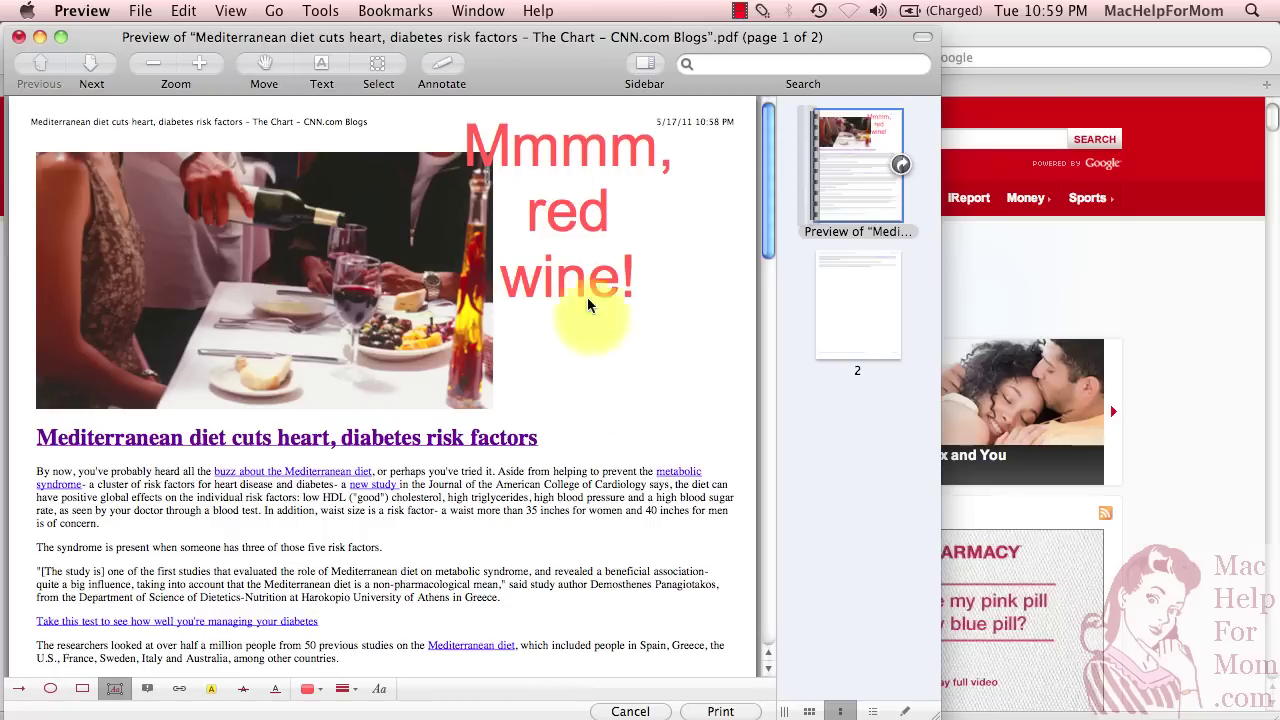
pyautogui.click(563, 217)
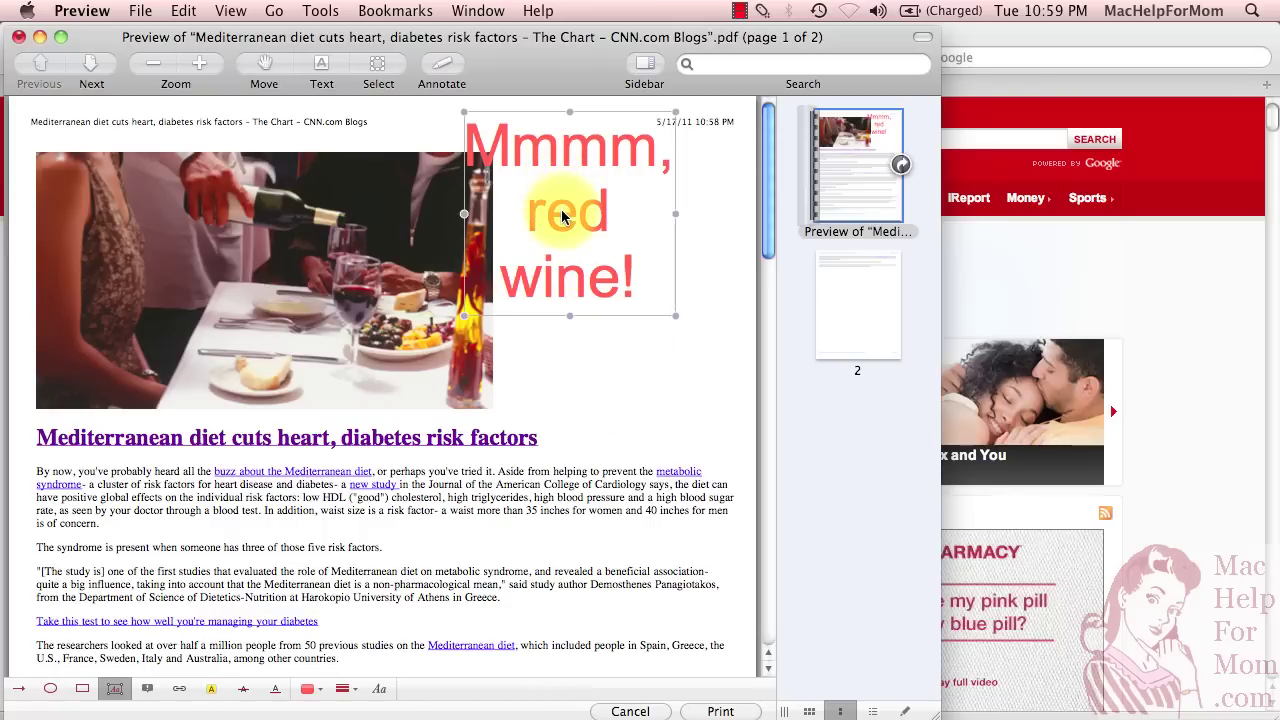
pyautogui.moveTo(563, 217)
pyautogui.mouseDown()
pyautogui.moveTo(604, 229)
pyautogui.moveTo(606, 270)
pyautogui.moveTo(613, 262)
pyautogui.mouseUp()
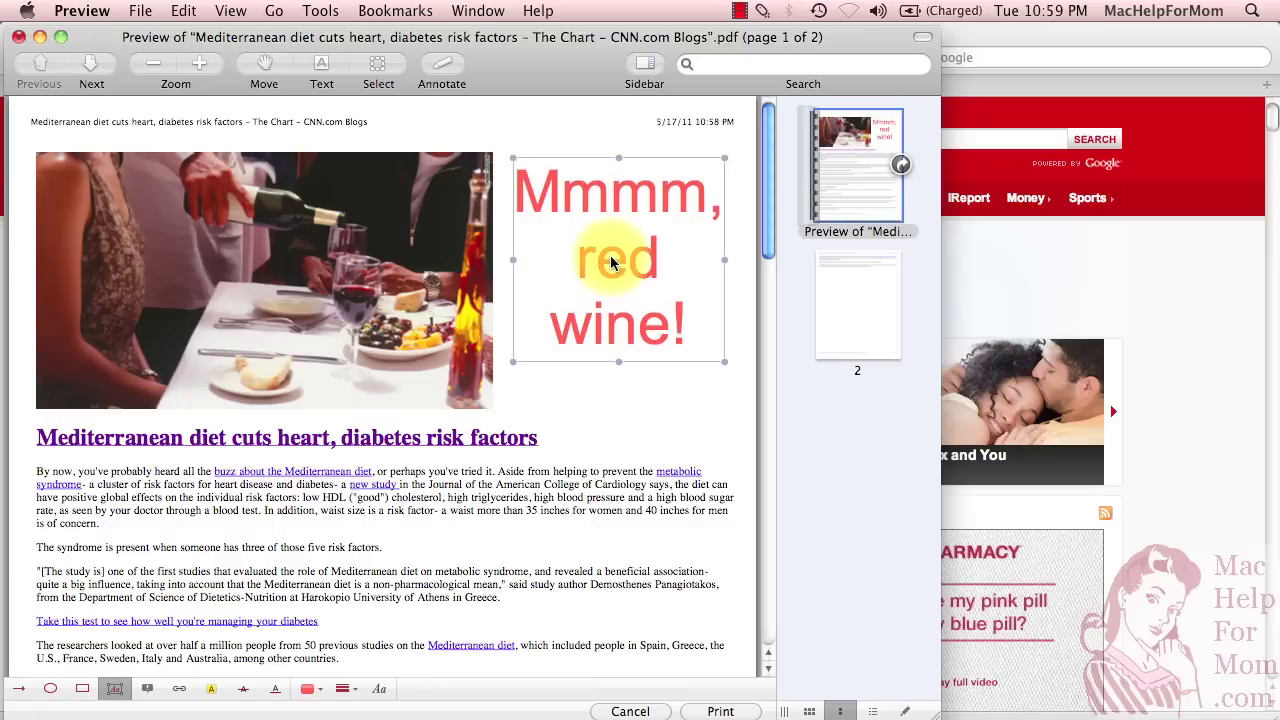
# Draw a red arrow from beside the word 'red' into the wine glass
pyautogui.click(19, 690)
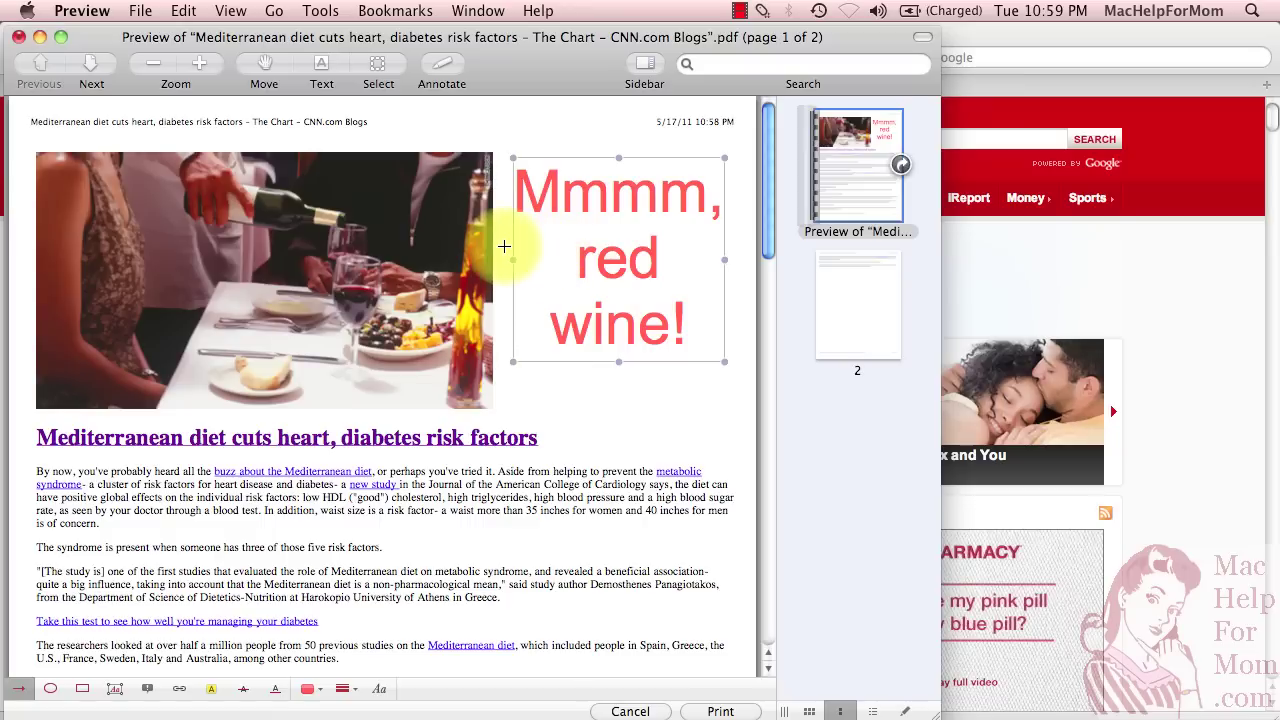
pyautogui.click(504, 246)
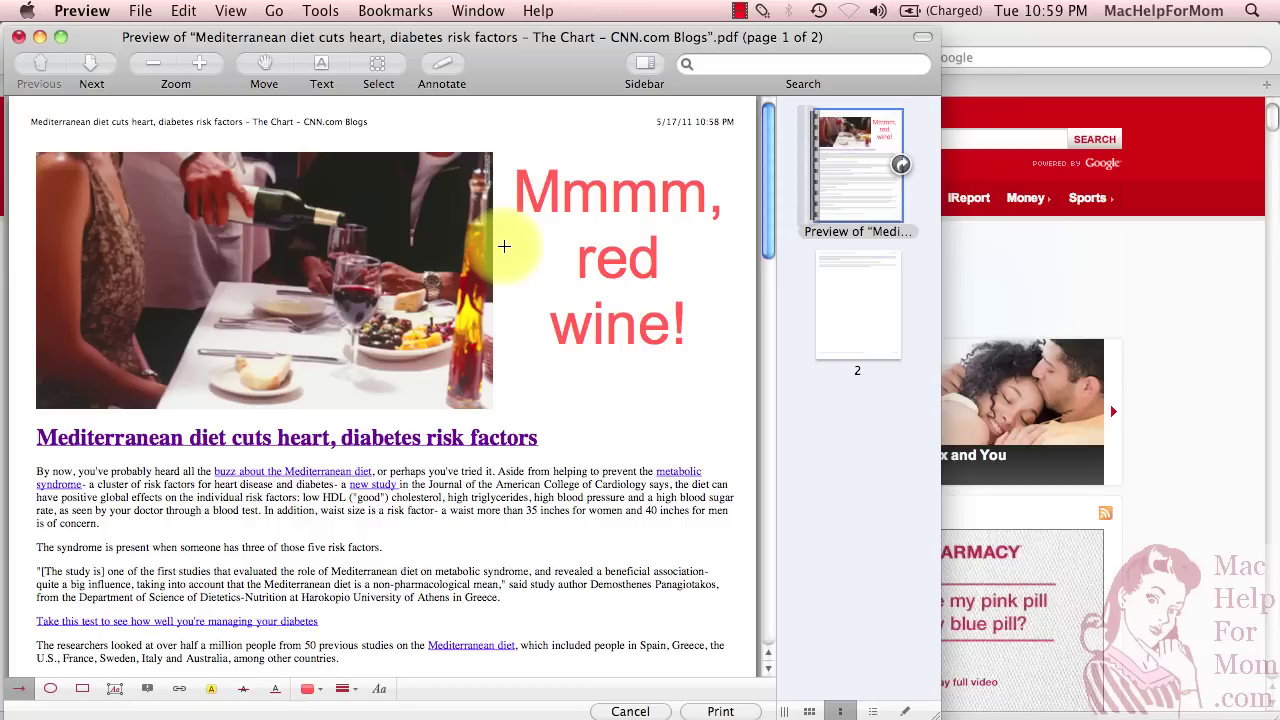
pyautogui.moveTo(504, 246); pyautogui.dragTo(381, 297)
pyautogui.moveTo(504, 252); pyautogui.dragTo(567, 265)
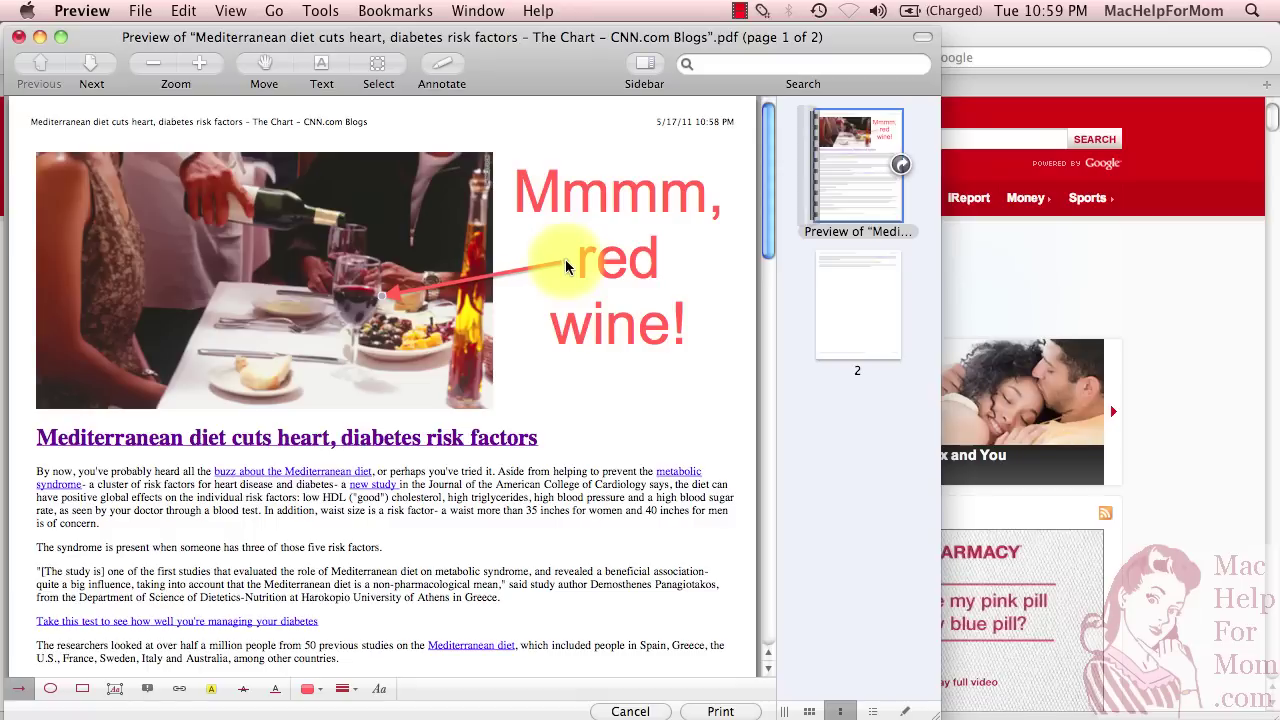
# Draw a red oval enclosing the whole 'Mediterranean diet cuts heart, diabetes risk factors' headline
pyautogui.click(51, 689)
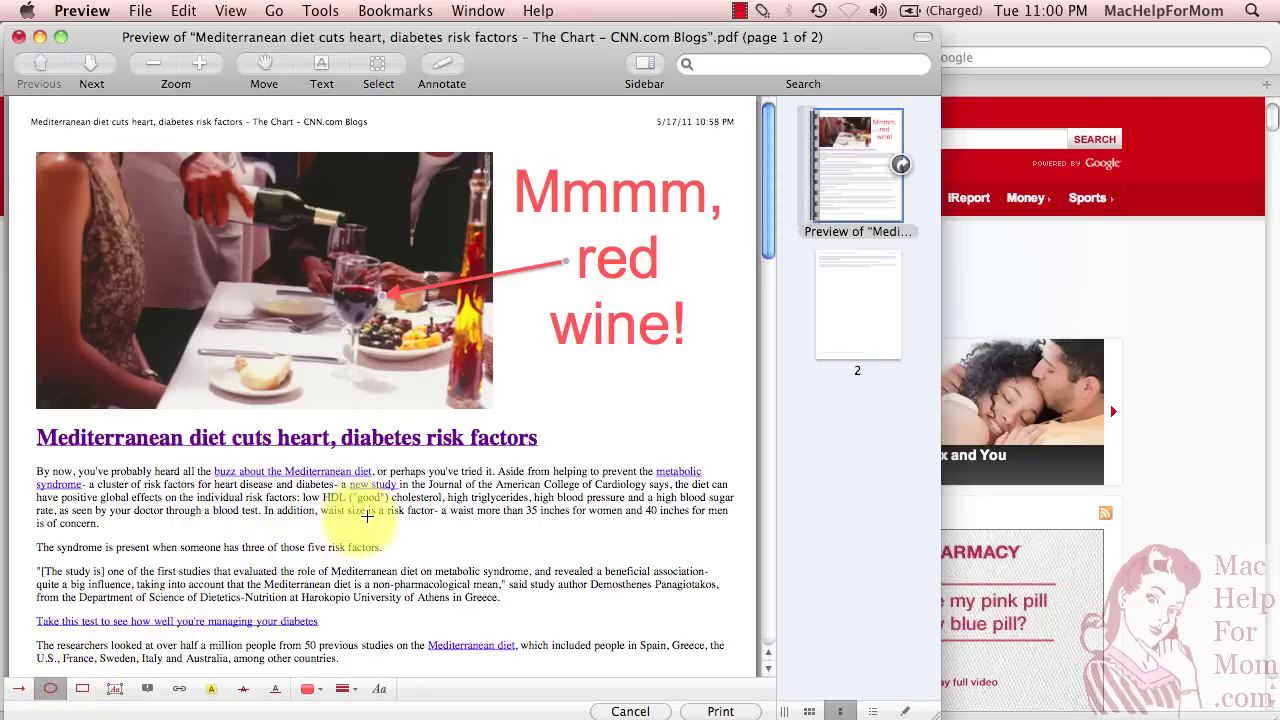
pyautogui.click(547, 462)
pyautogui.moveTo(547, 462)
pyautogui.mouseDown()
pyautogui.moveTo(449, 434)
pyautogui.moveTo(5, 433)
pyautogui.moveTo(7, 411)
pyautogui.mouseUp()
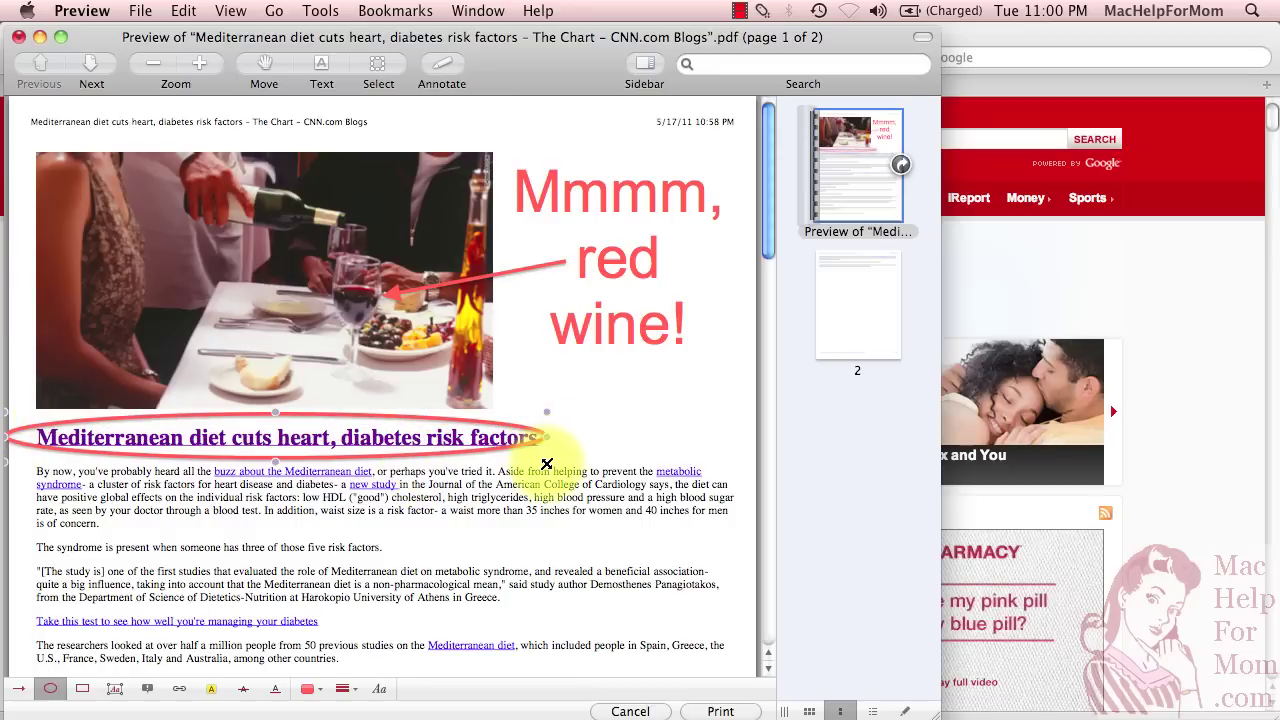
pyautogui.moveTo(546, 464); pyautogui.dragTo(570, 467)
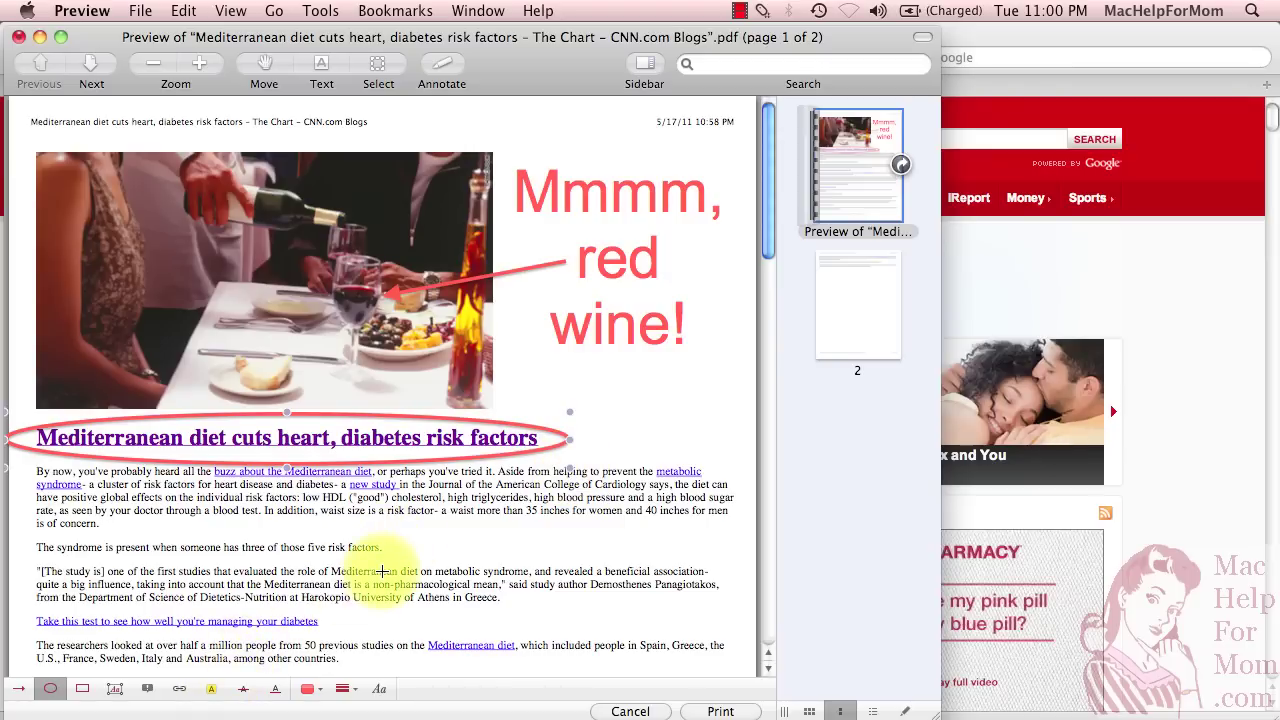
# Highlight the 'They found the beneficial effects from diets' paragraph in yellow
pyautogui.scroll(-3, 375, 575)
pyautogui.scroll(-1, 382, 571)
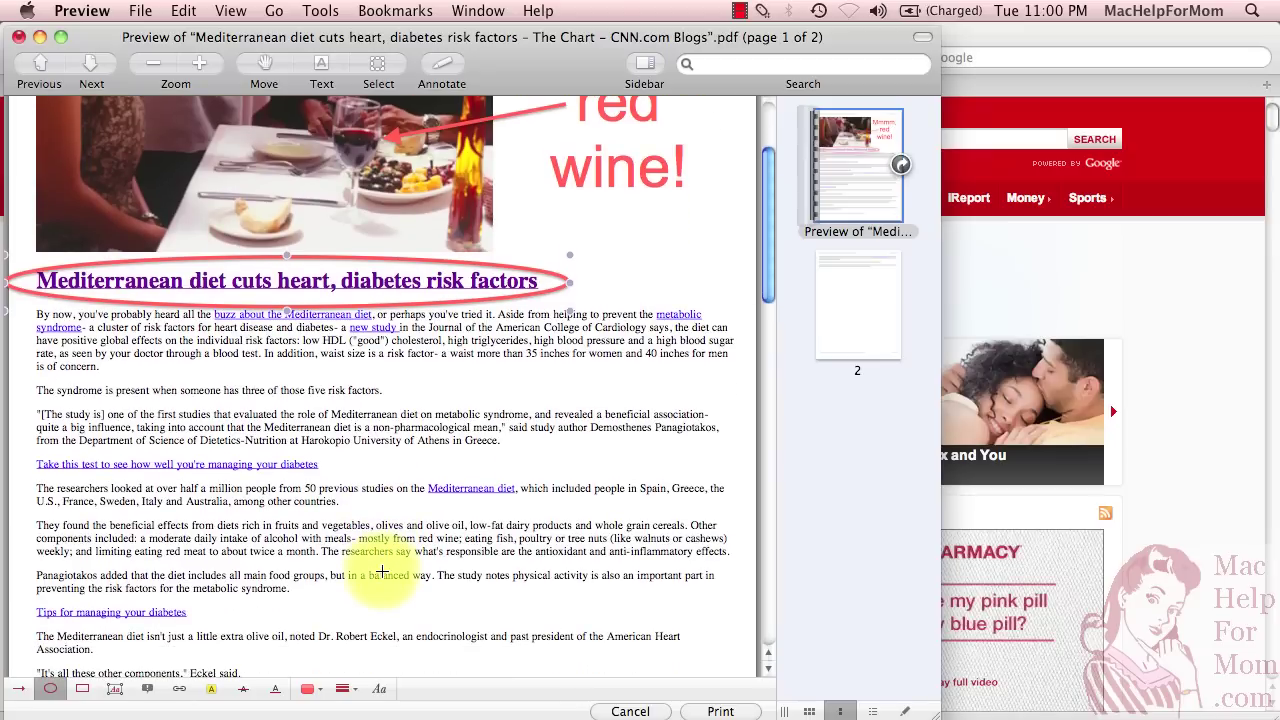
pyautogui.click(211, 690)
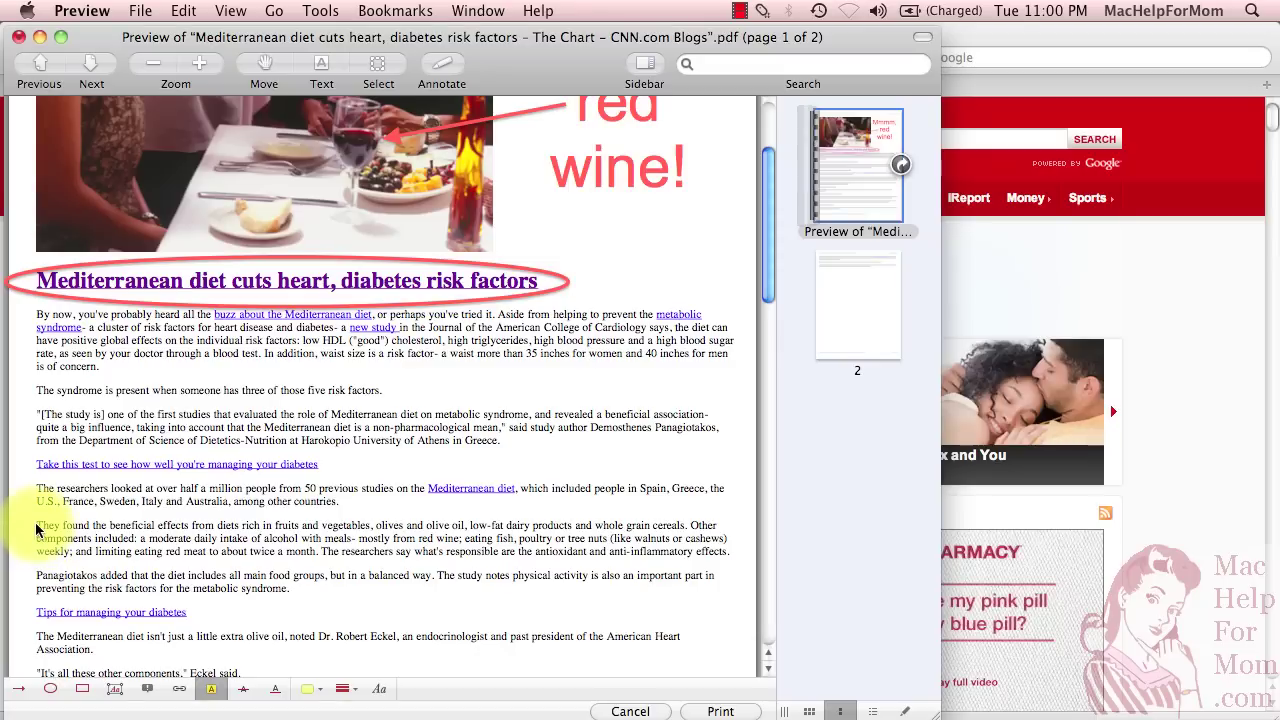
pyautogui.moveTo(37, 529); pyautogui.dragTo(716, 555)
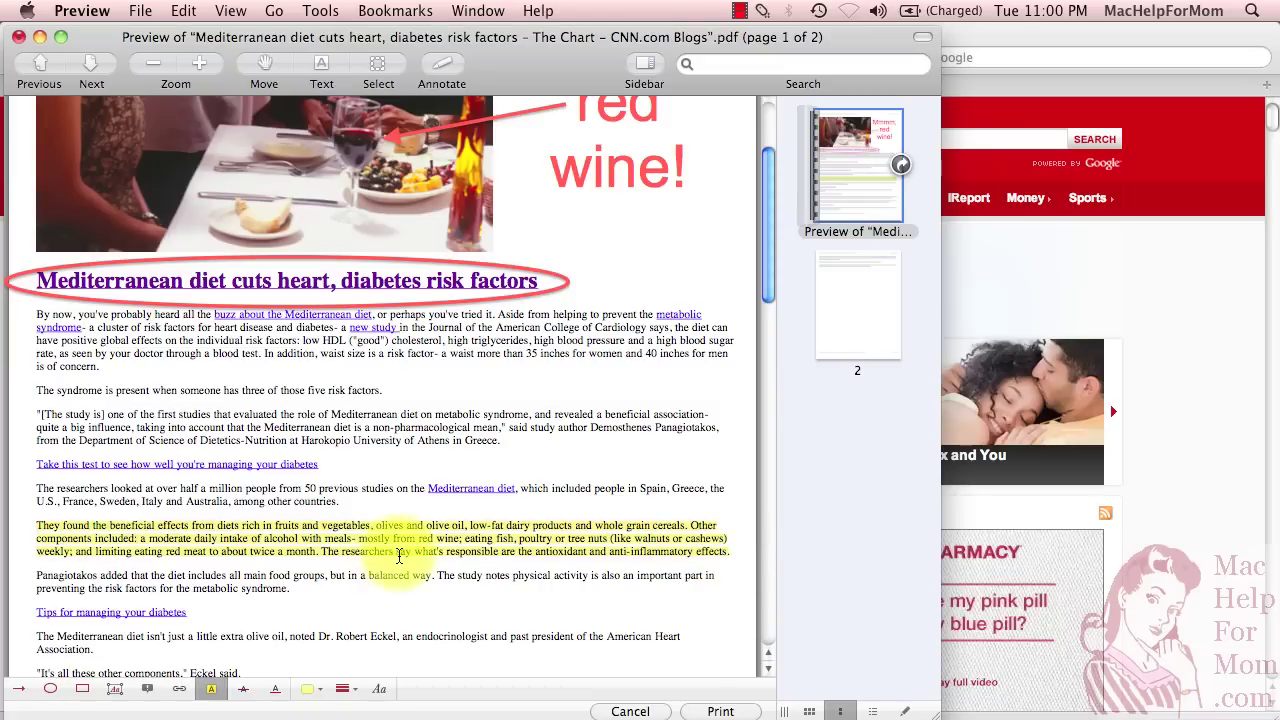
pyautogui.scroll(4, 598, 497)
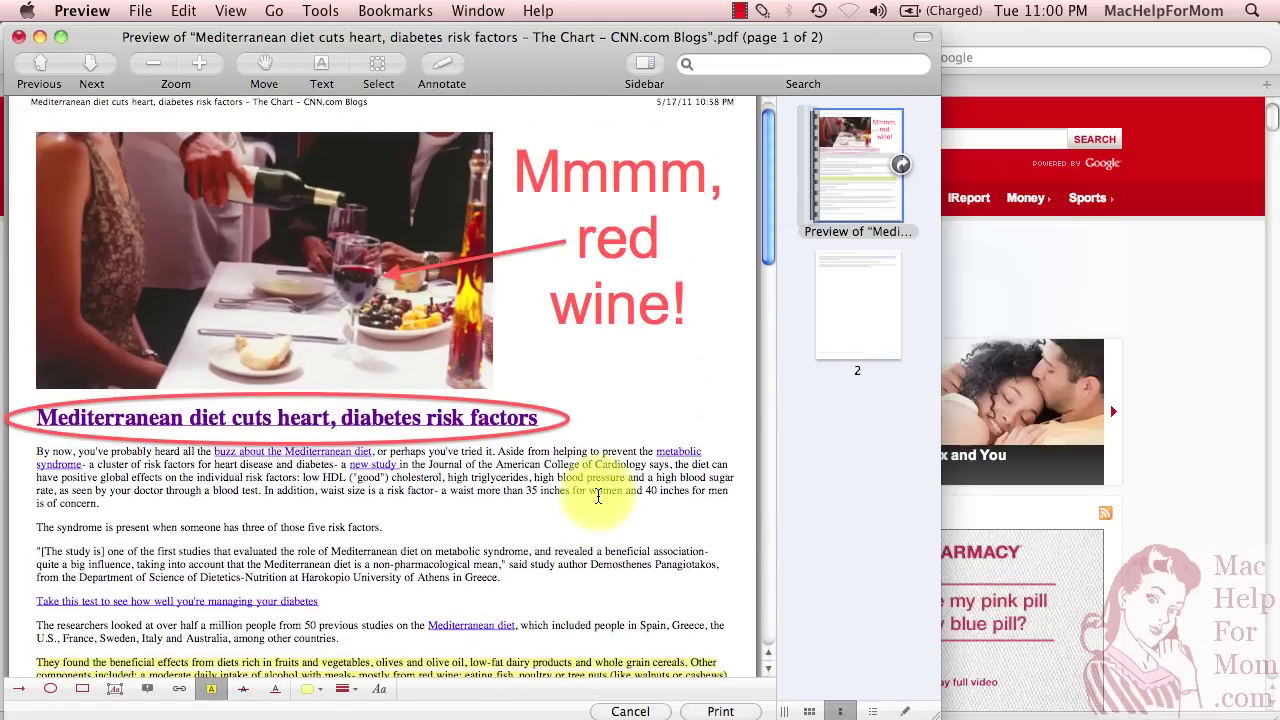
pyautogui.scroll(-2, 598, 497)
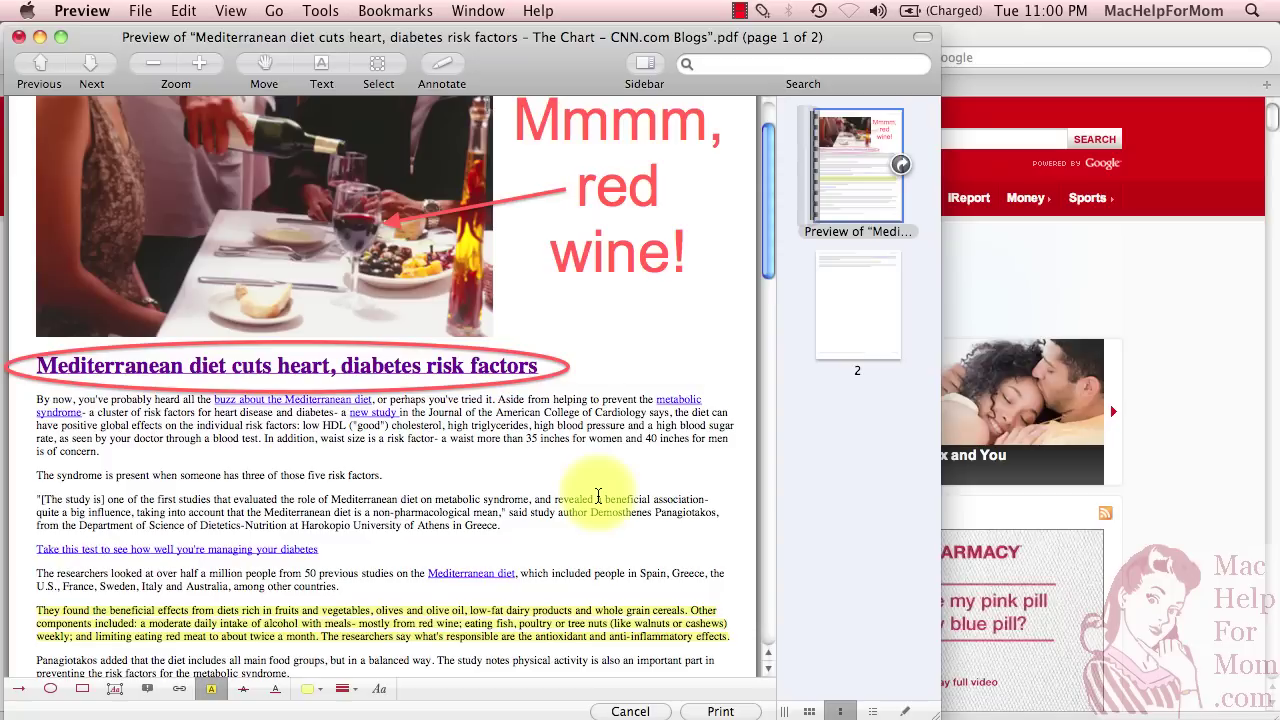
pyautogui.click(722, 711)
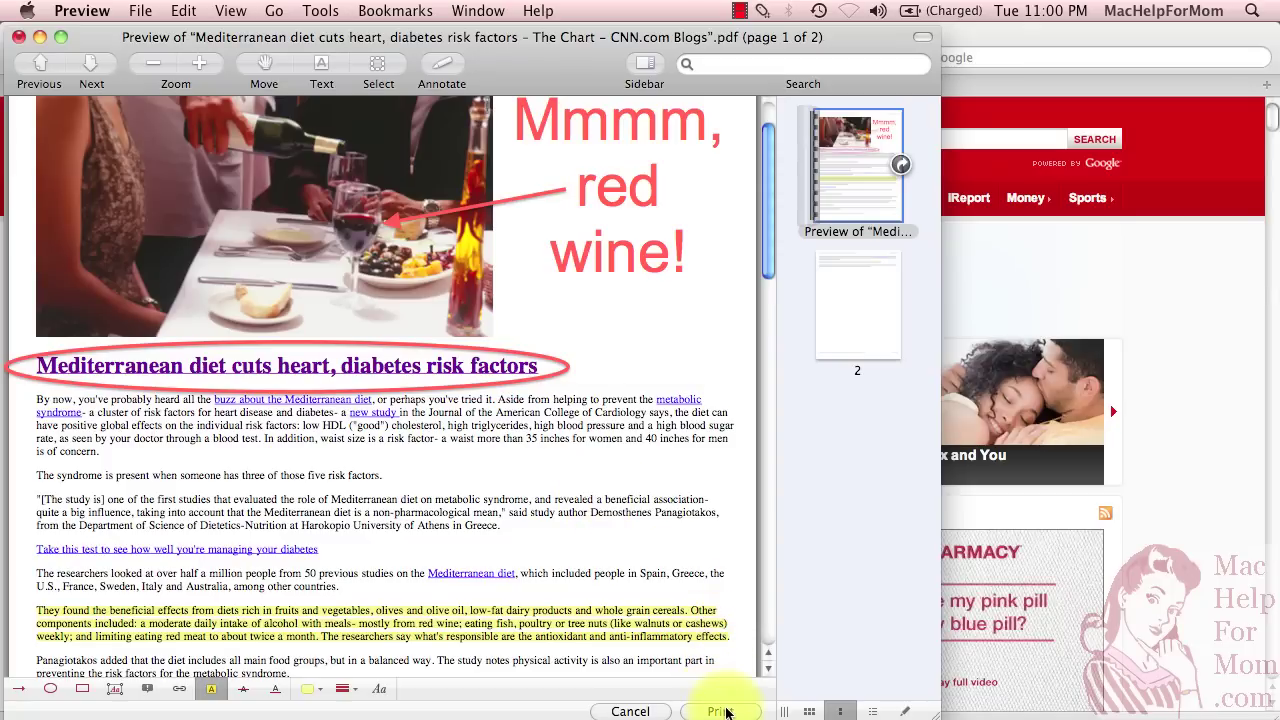